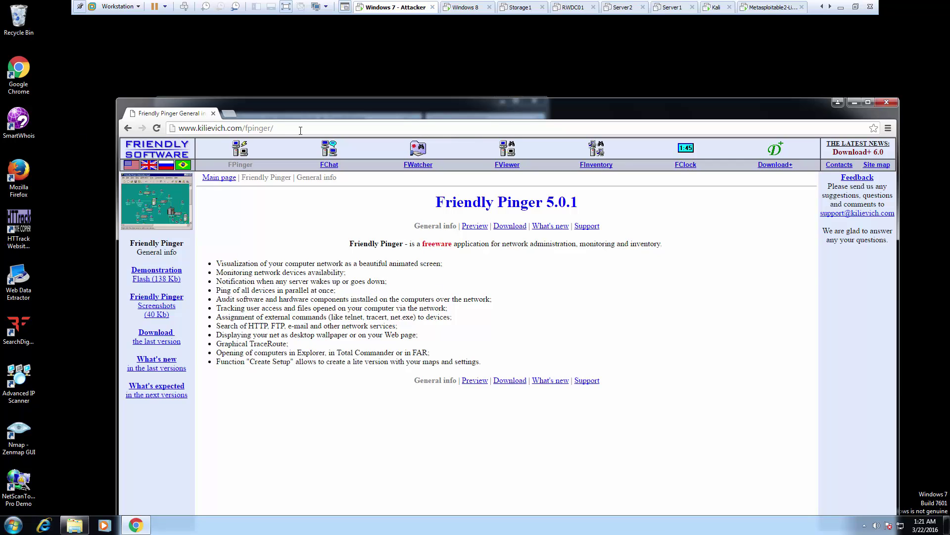
Launch the FPinger_5_0_1 installer from the FriendlyPinger download folder.
{"action": "left_click_drag", "start_coordinate": [301, 130], "coordinate": [179, 129]}
{"action": "left_click", "coordinate": [294, 209]}
{"action": "left_click", "coordinate": [74, 525]}
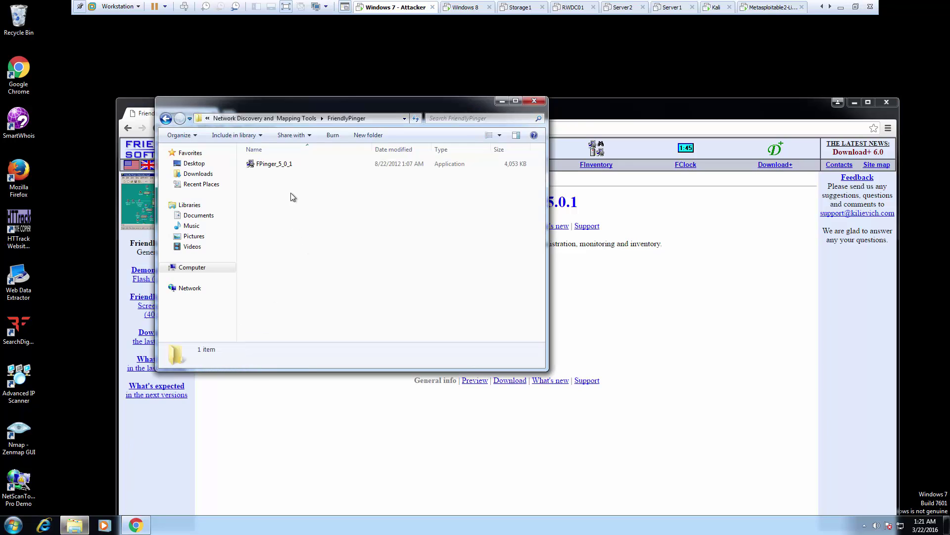
{"action": "double_click", "coordinate": [273, 164]}
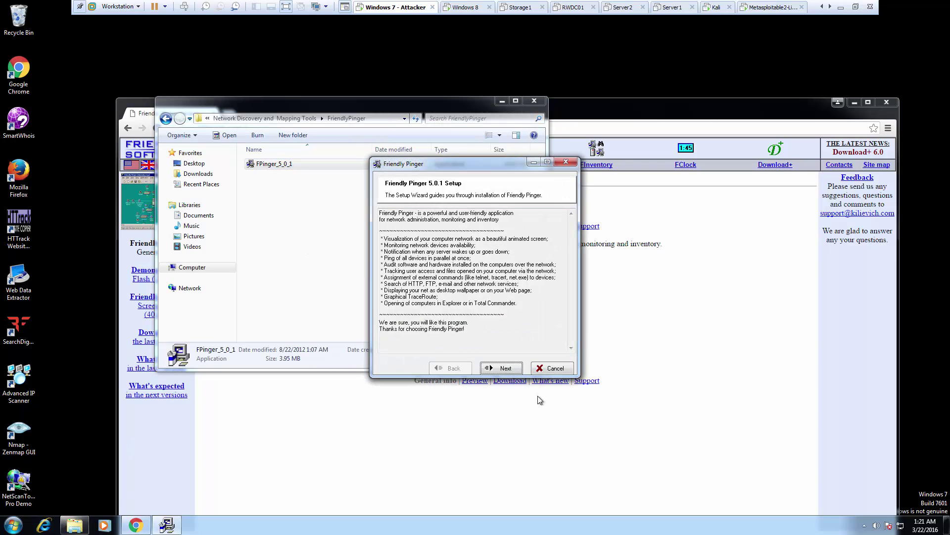
Run setup with the license accepted and default options, then dismiss the write error and compatibility prompt.
{"action": "left_click", "coordinate": [484, 369]}
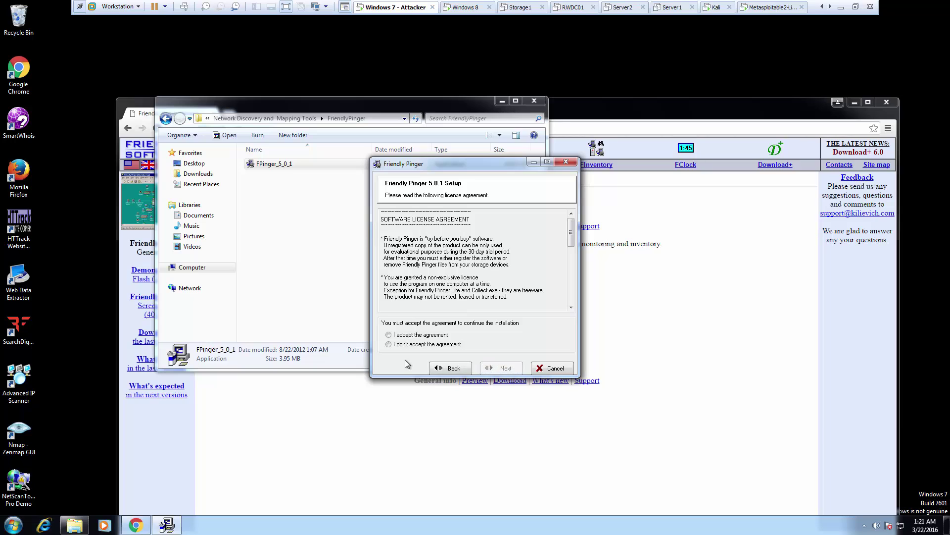
{"action": "left_click", "coordinate": [440, 335]}
{"action": "left_click", "coordinate": [495, 368]}
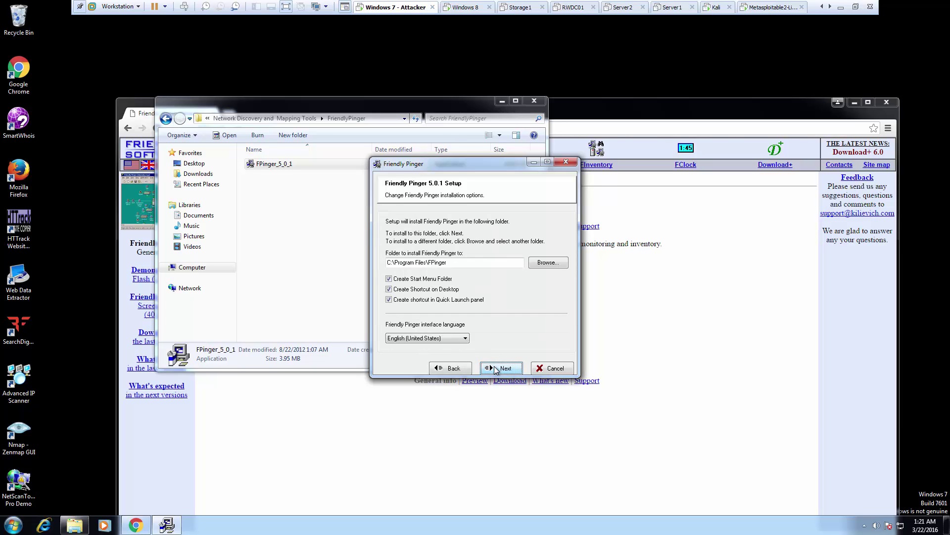
{"action": "left_click", "coordinate": [496, 369]}
{"action": "left_click", "coordinate": [496, 369]}
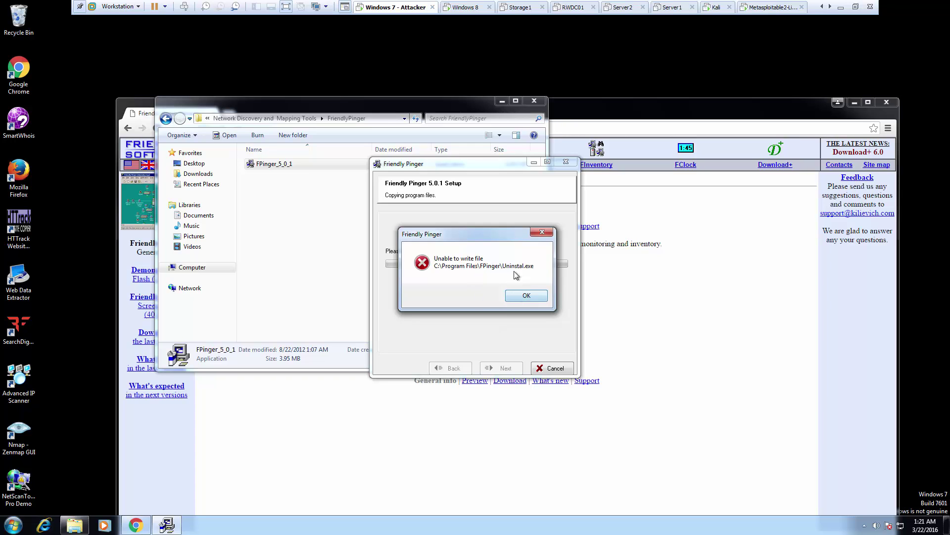
{"action": "left_click", "coordinate": [523, 300]}
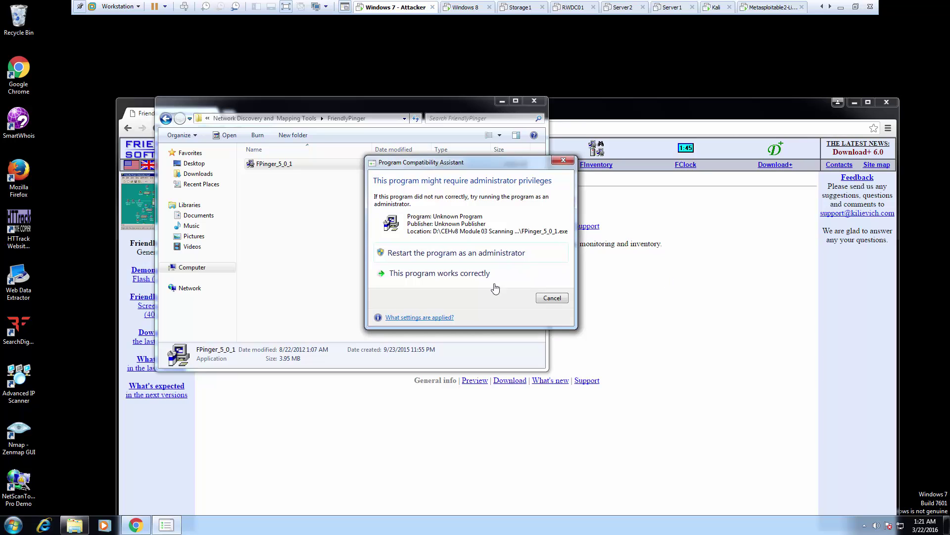
{"action": "left_click", "coordinate": [467, 278]}
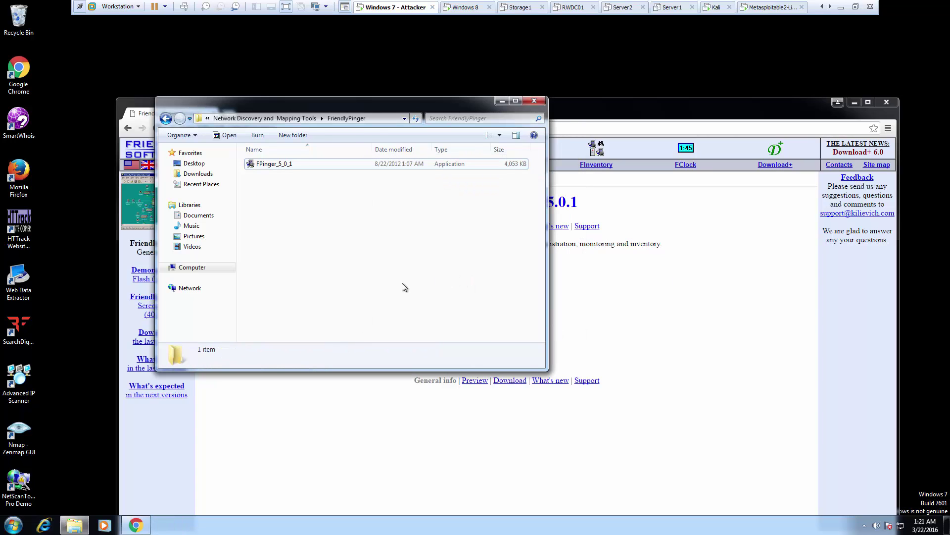
Check the installed programs list, then start Friendly Pinger from its desktop shortcut to show Demo.map.
{"action": "left_click", "coordinate": [13, 524]}
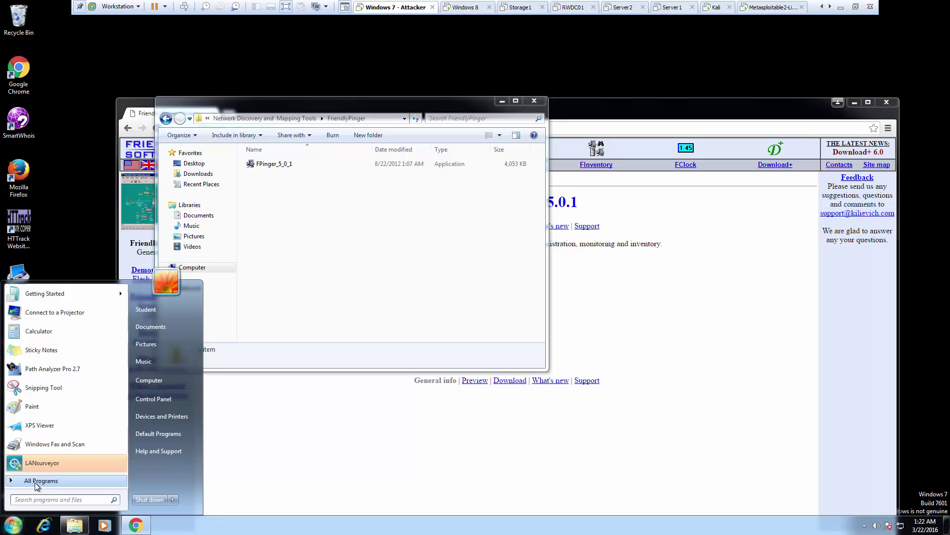
{"action": "left_click", "coordinate": [35, 487]}
{"action": "scroll", "coordinate": [57, 468], "scroll_direction": "down", "scroll_amount": 3}
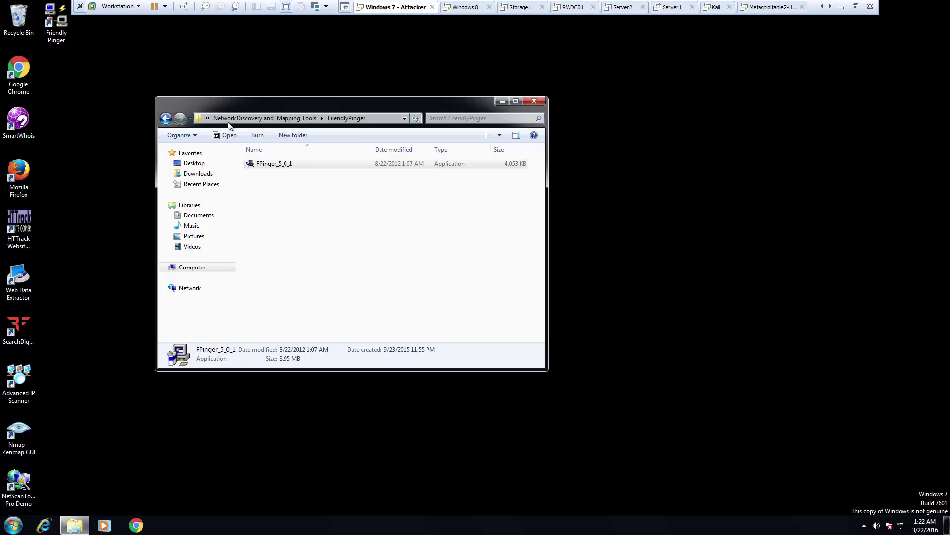
{"action": "left_click", "coordinate": [167, 69]}
{"action": "double_click", "coordinate": [49, 27]}
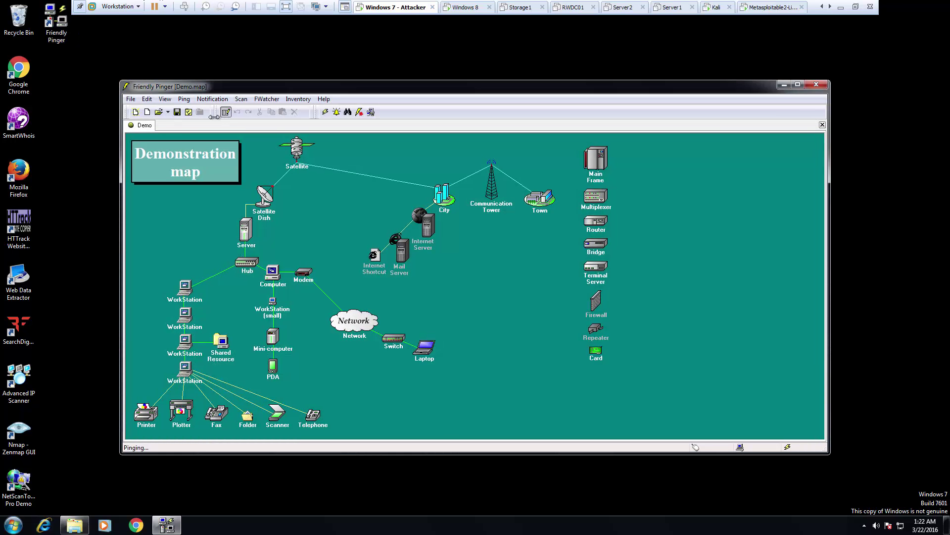
{"action": "left_click", "coordinate": [131, 99]}
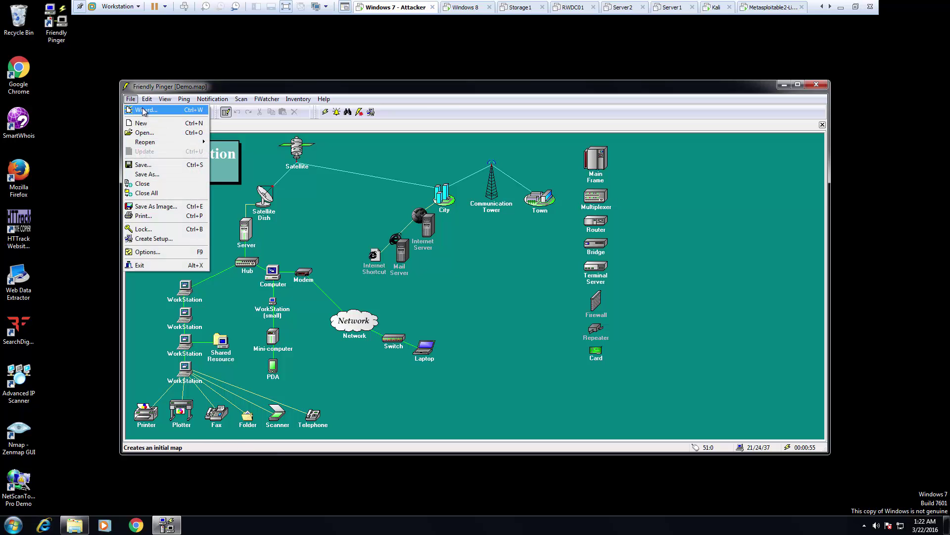
Start the map Wizard and scan the range 192.168.10.1-255 for hosts.
{"action": "left_click", "coordinate": [144, 110]}
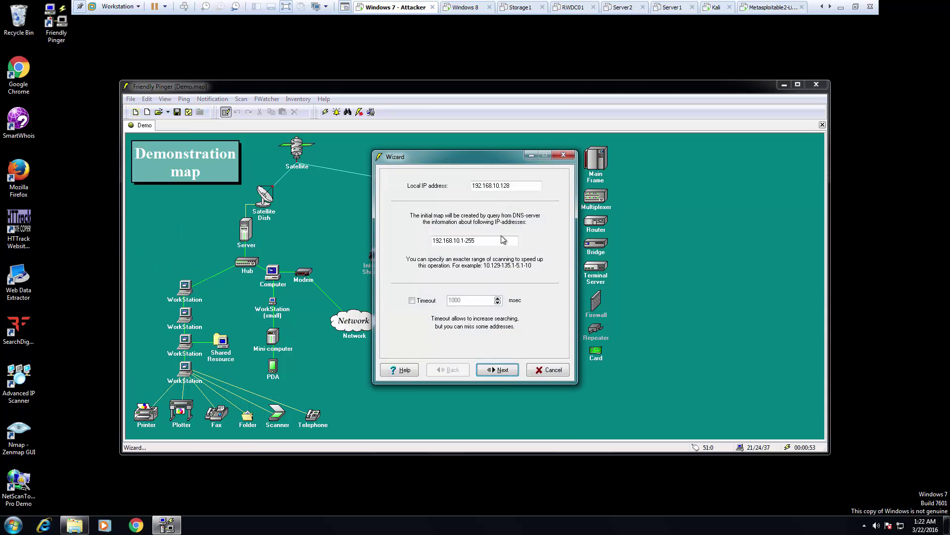
{"action": "left_click_drag", "start_coordinate": [511, 186], "coordinate": [452, 182]}
{"action": "left_click_drag", "start_coordinate": [498, 240], "coordinate": [419, 240]}
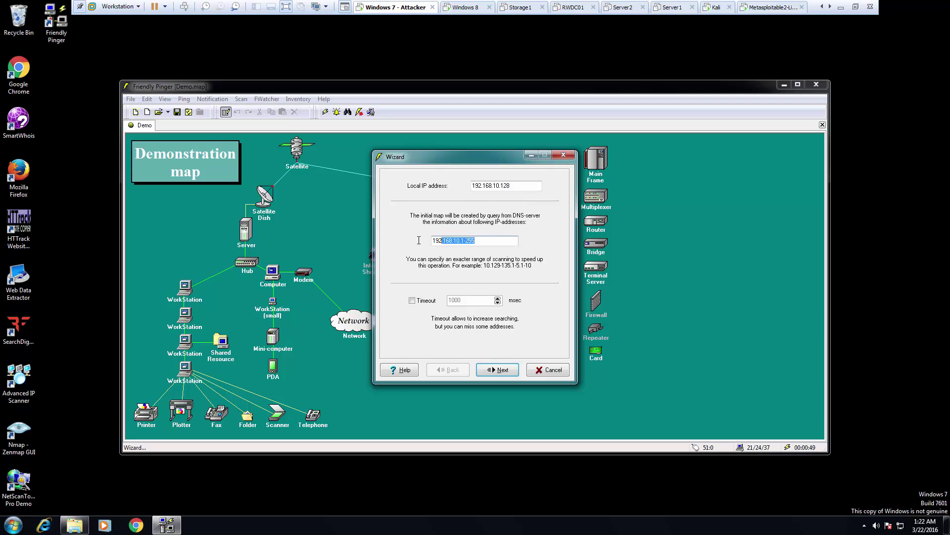
{"action": "left_click", "coordinate": [490, 241]}
{"action": "left_click_drag", "start_coordinate": [490, 243], "coordinate": [456, 244]}
{"action": "left_click", "coordinate": [488, 370]}
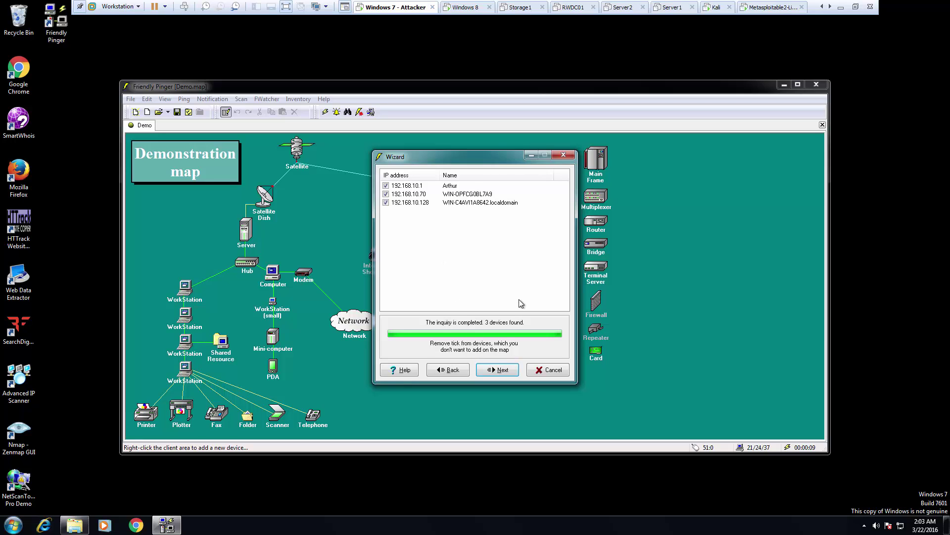
Keep all three found devices, remove the DNS suffix, and add them to the map.
{"action": "left_click", "coordinate": [500, 371]}
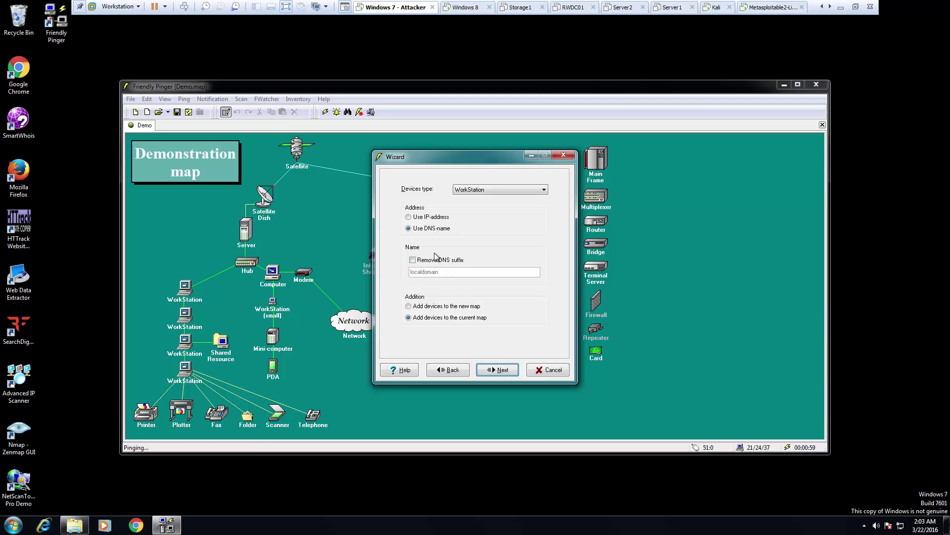
{"action": "left_click", "coordinate": [414, 262]}
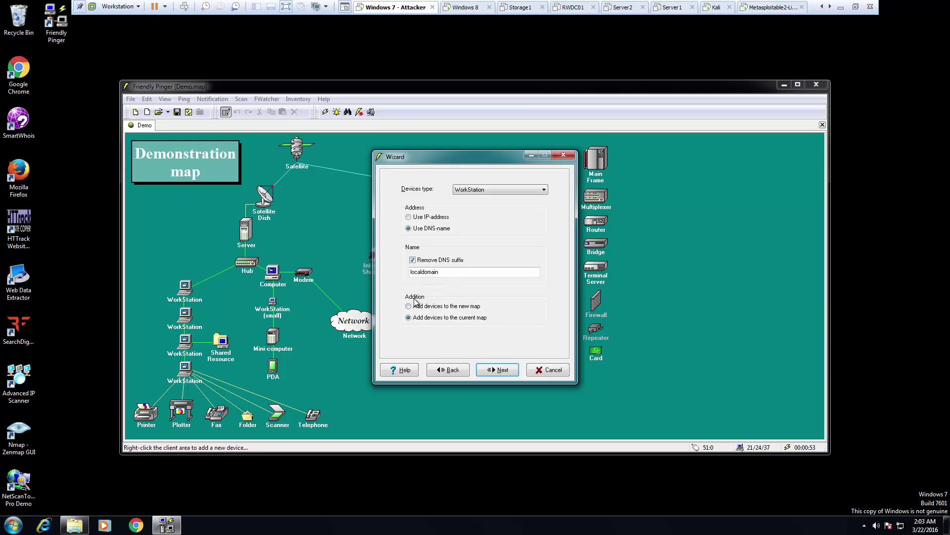
{"action": "left_click", "coordinate": [505, 372]}
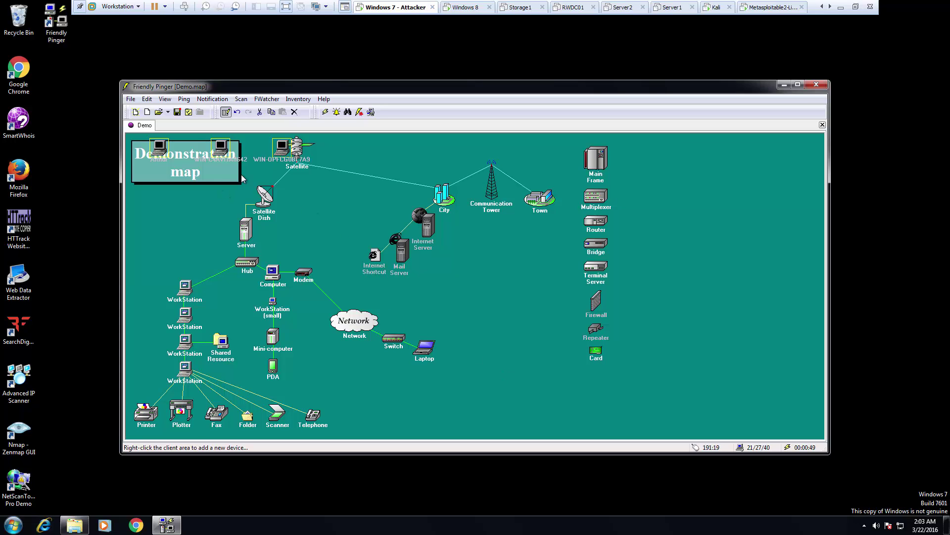
Move the three new workstations off the map title to the lower right.
{"action": "left_click_drag", "start_coordinate": [221, 145], "coordinate": [451, 297]}
{"action": "left_click_drag", "start_coordinate": [503, 322], "coordinate": [632, 399]}
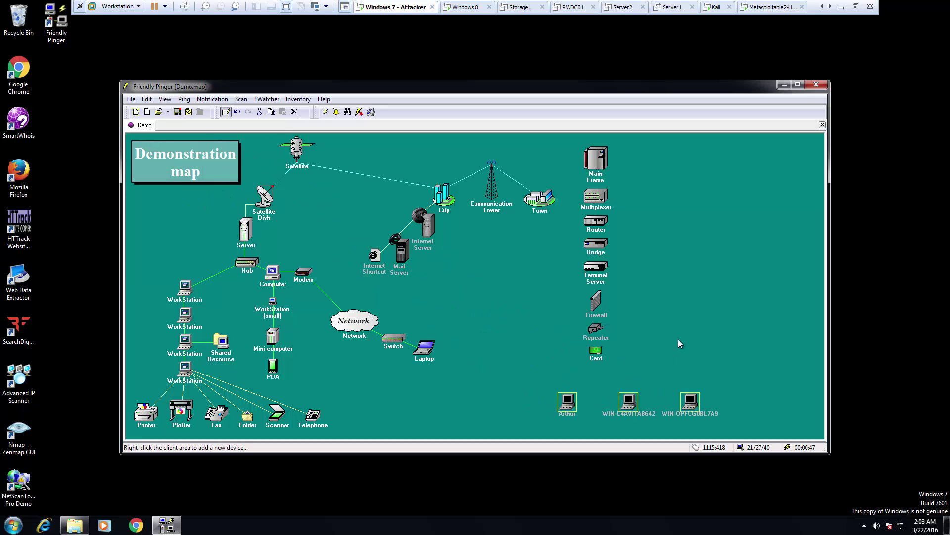
{"action": "left_click", "coordinate": [631, 392]}
{"action": "left_click", "coordinate": [570, 402]}
{"action": "left_click", "coordinate": [626, 402]}
Delete the demo devices above the workstations, the remaining demo devices, and the Card device.
{"action": "left_click_drag", "start_coordinate": [628, 352], "coordinate": [267, 133]}
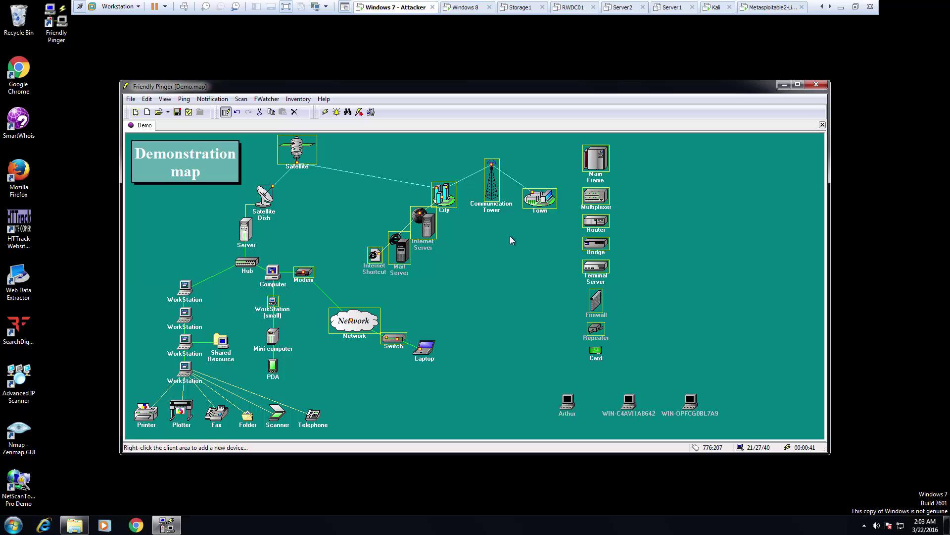
{"action": "key", "text": "Delete"}
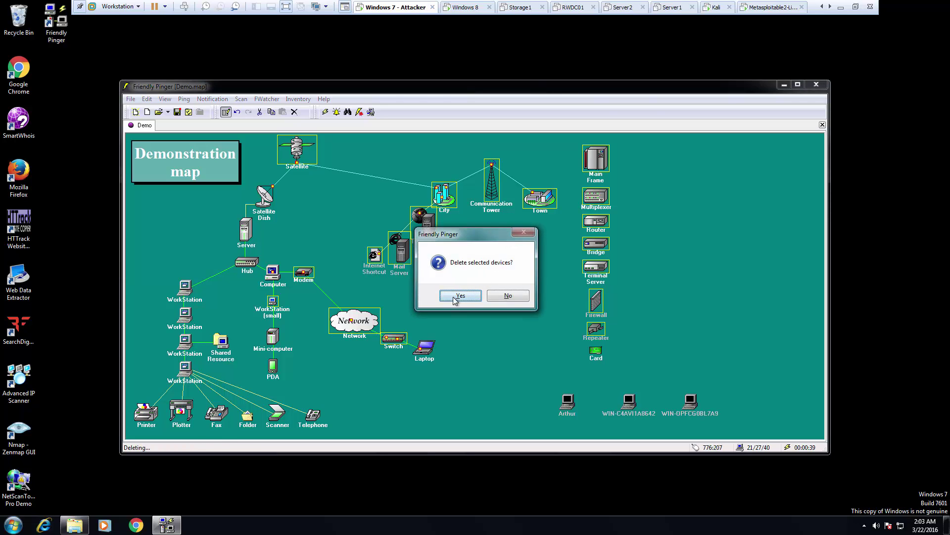
{"action": "left_click", "coordinate": [459, 295]}
{"action": "left_click_drag", "start_coordinate": [455, 394], "coordinate": [117, 173]}
{"action": "key", "text": "Delete"}
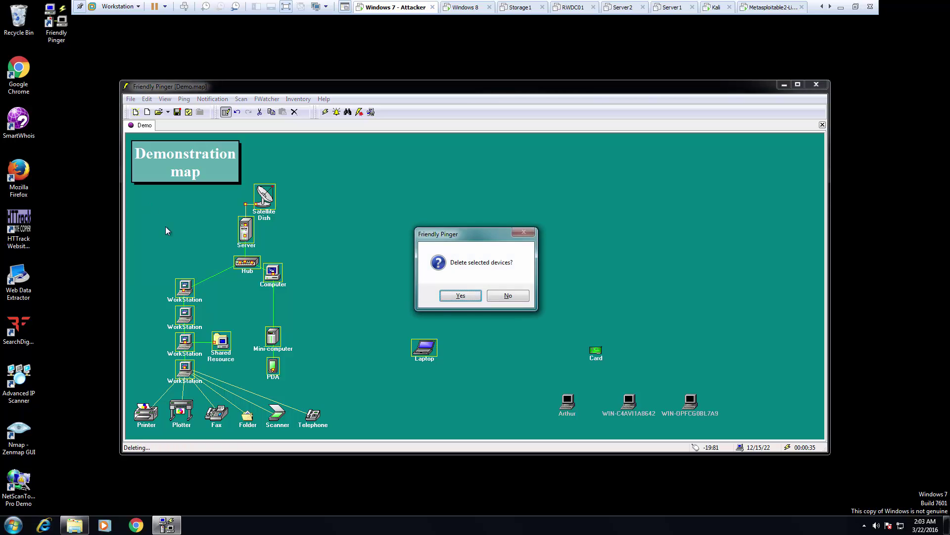
{"action": "left_click", "coordinate": [460, 294]}
{"action": "left_click_drag", "start_coordinate": [507, 316], "coordinate": [674, 368]}
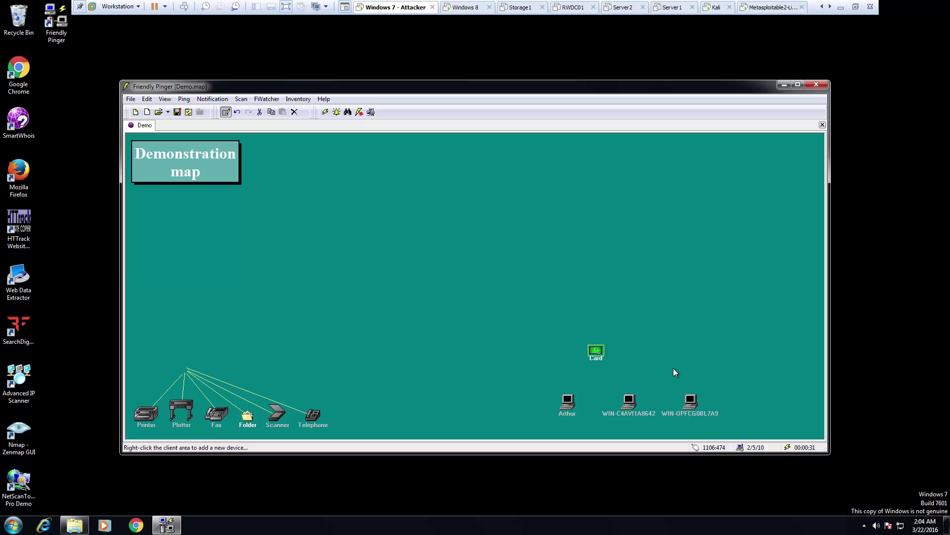
{"action": "key", "text": "Delete"}
{"action": "key", "text": "Return"}
Delete the lower-left peripheral devices and the leftover Printer.
{"action": "left_click_drag", "start_coordinate": [152, 334], "coordinate": [384, 469]}
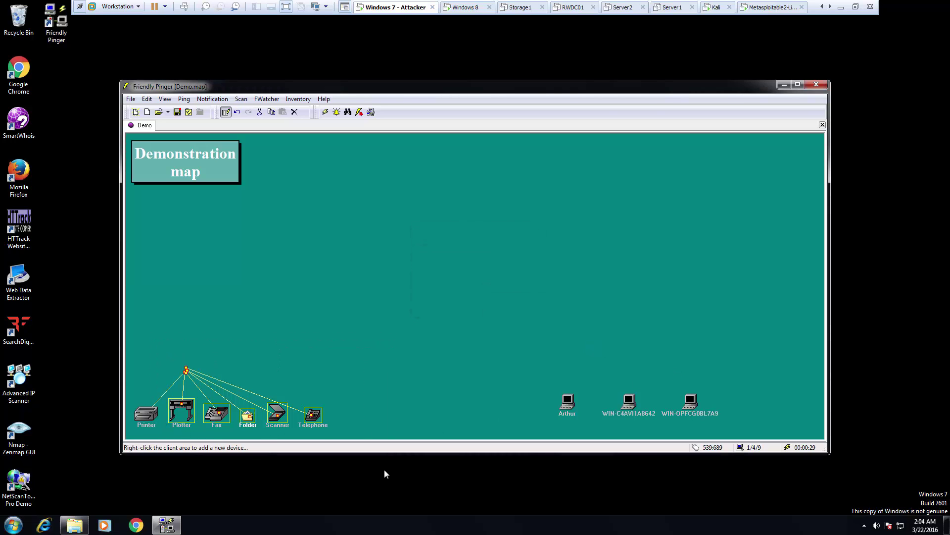
{"action": "key", "text": "Delete"}
{"action": "key", "text": "Return"}
{"action": "left_click_drag", "start_coordinate": [209, 454], "coordinate": [254, 448]}
{"action": "key", "text": "Delete"}
{"action": "key", "text": "Return"}
Drag the three scanned hosts to the middle of the map and select WIN-C4AVI1A8642.
{"action": "left_click_drag", "start_coordinate": [577, 350], "coordinate": [862, 456]}
{"action": "left_click_drag", "start_coordinate": [476, 337], "coordinate": [766, 449]}
{"action": "left_click_drag", "start_coordinate": [699, 402], "coordinate": [521, 286]}
{"action": "left_click", "coordinate": [509, 355]}
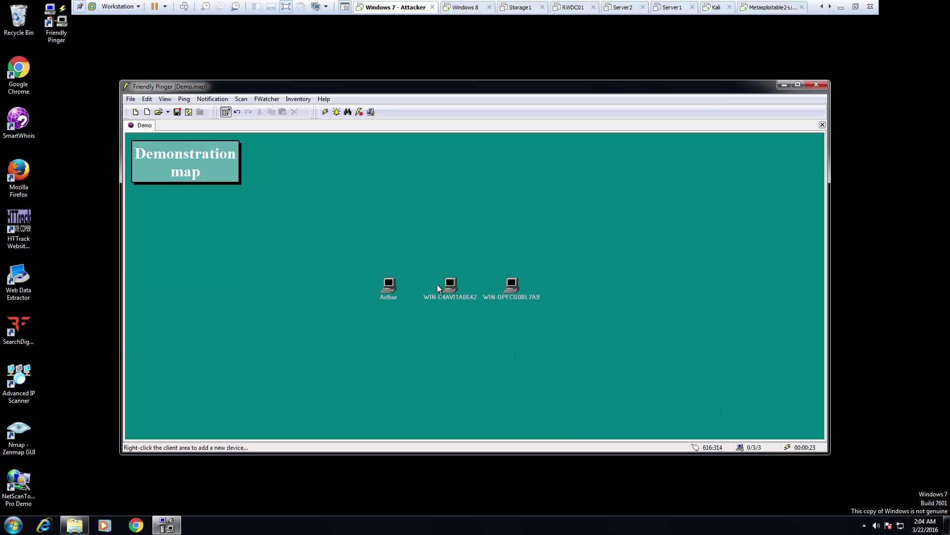
{"action": "left_click", "coordinate": [450, 285]}
Try Telnet on WIN-C4AVI1A8642, dismiss the file-not-found error, then ping the host.
{"action": "right_click", "coordinate": [450, 284]}
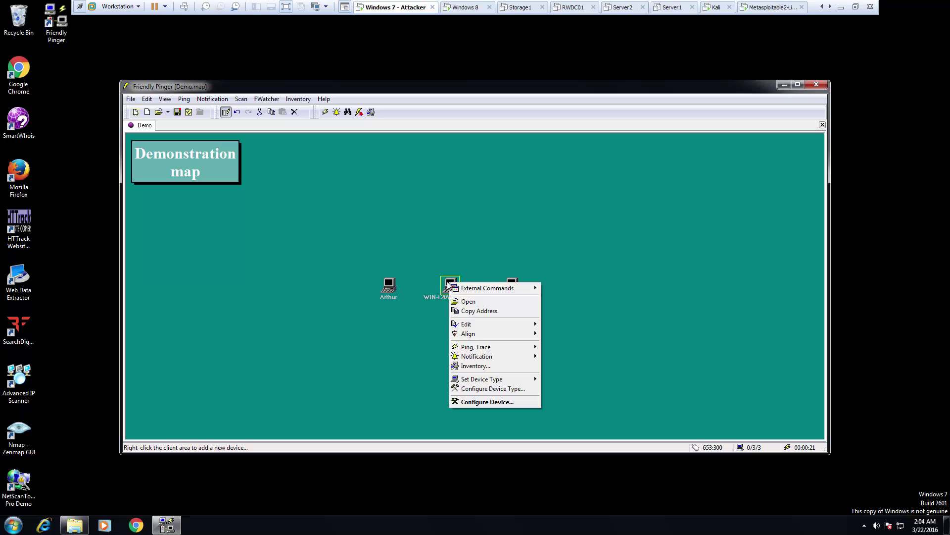
{"action": "mouse_move", "coordinate": [459, 290]}
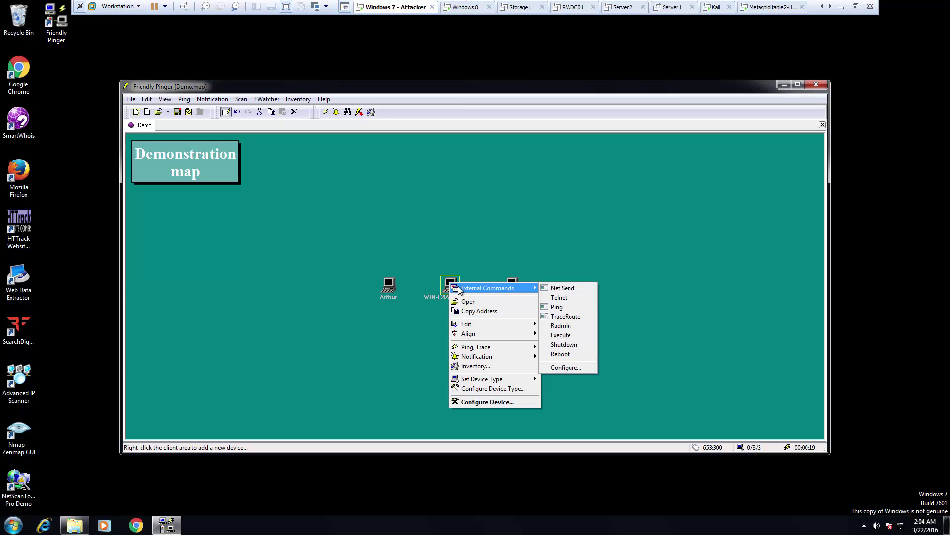
{"action": "left_click", "coordinate": [578, 299]}
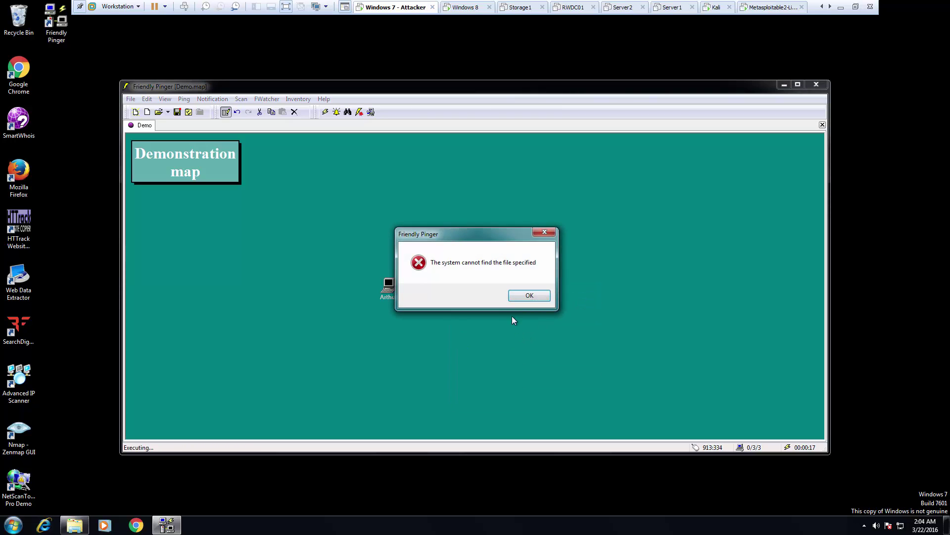
{"action": "left_click", "coordinate": [527, 295]}
{"action": "right_click", "coordinate": [442, 287]}
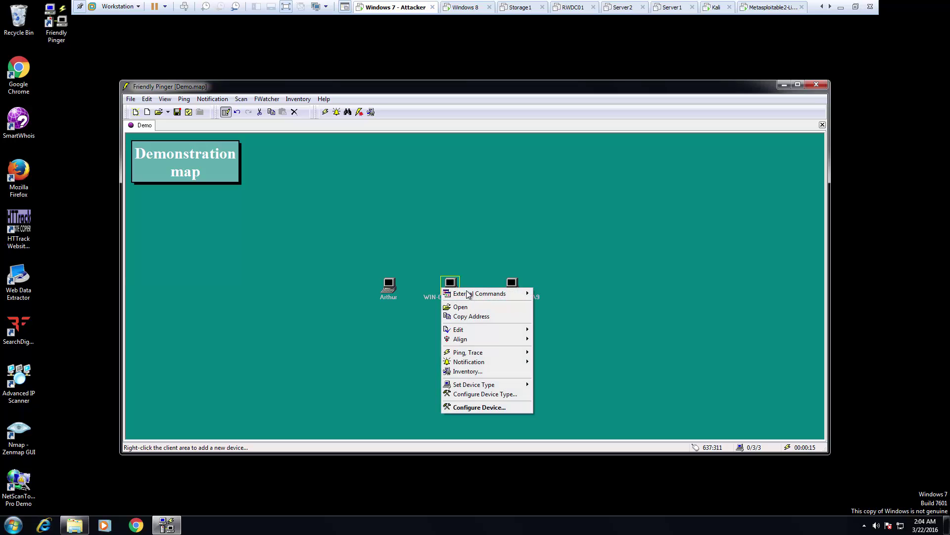
{"action": "mouse_move", "coordinate": [497, 293]}
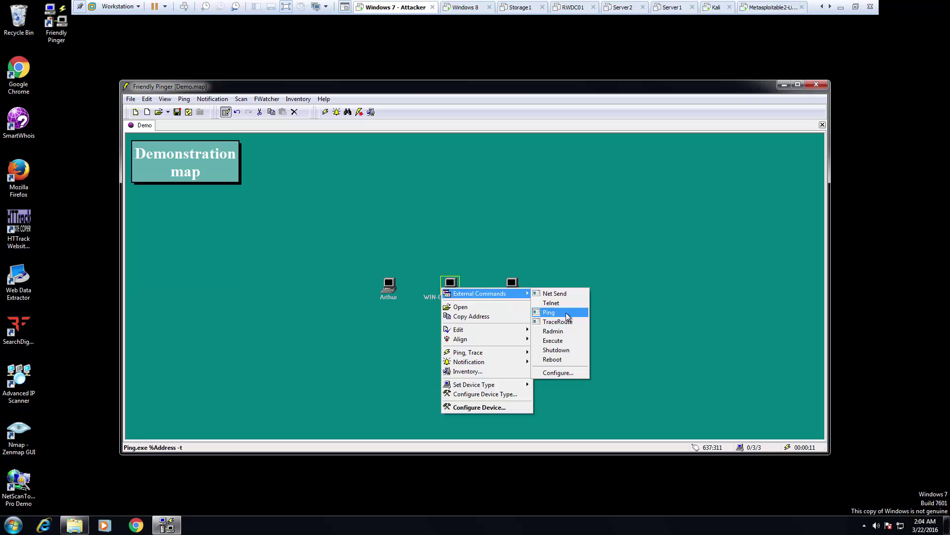
{"action": "left_click", "coordinate": [564, 312]}
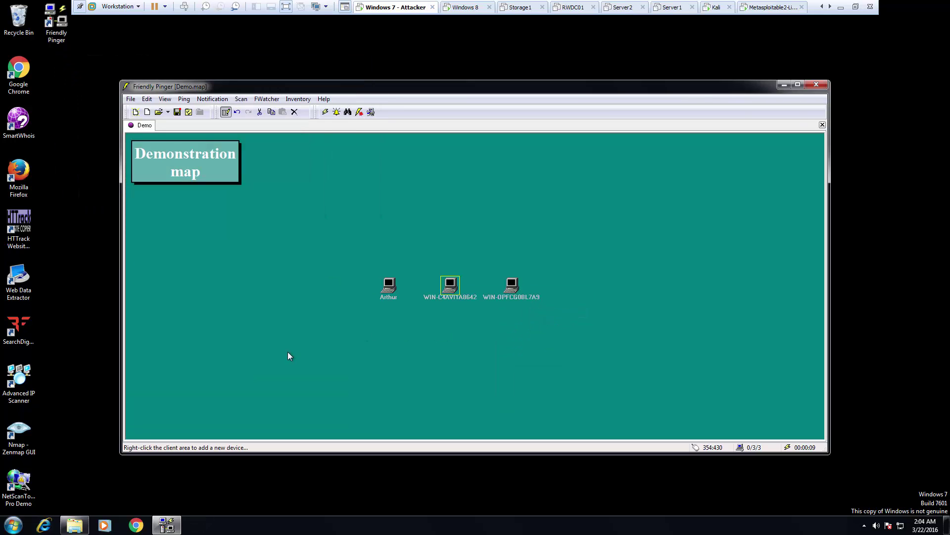
Open the External Commands configuration from the host's context menu.
{"action": "right_click", "coordinate": [453, 287]}
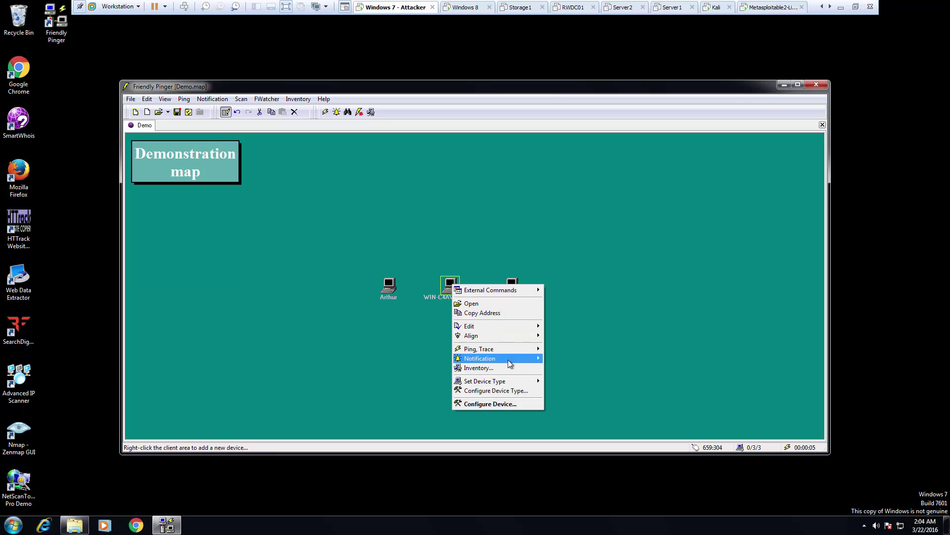
{"action": "mouse_move", "coordinate": [505, 383]}
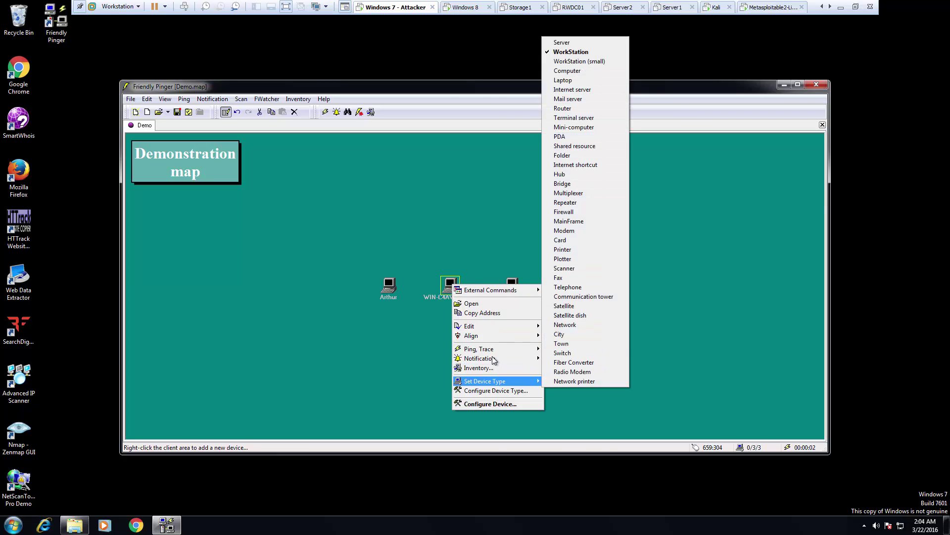
{"action": "mouse_move", "coordinate": [501, 292]}
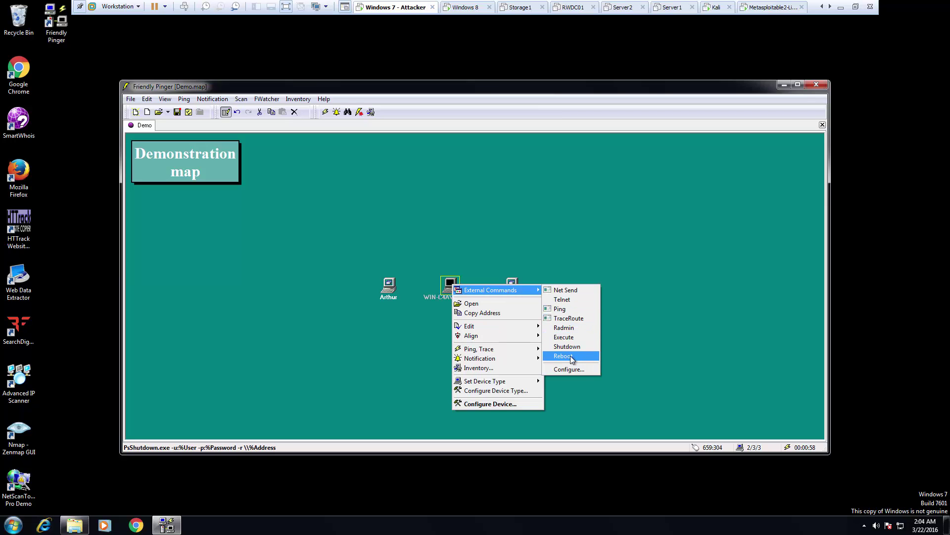
{"action": "left_click", "coordinate": [574, 368]}
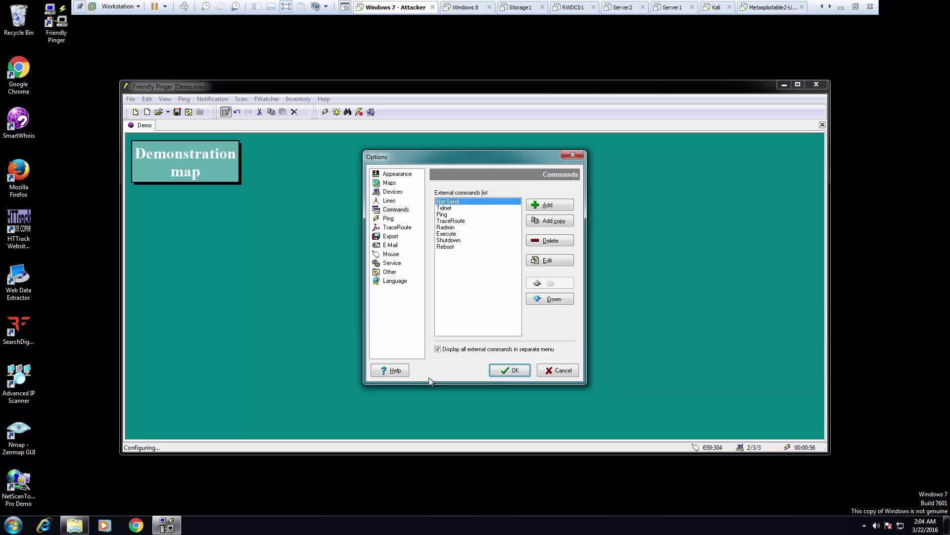
Browse the Language, Other, Service and Mouse option pages, then close Options unchanged.
{"action": "left_click", "coordinate": [387, 281]}
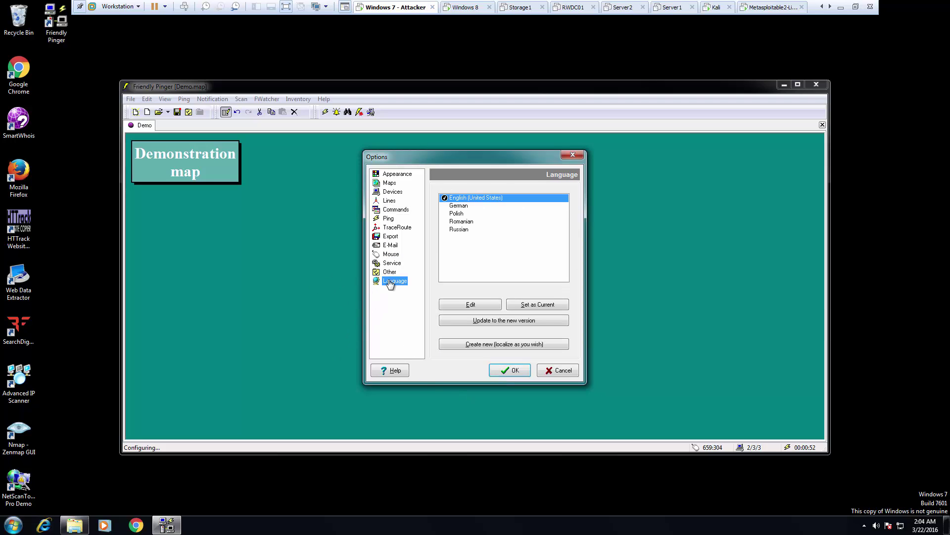
{"action": "left_click", "coordinate": [389, 274]}
{"action": "left_click", "coordinate": [390, 264]}
{"action": "left_click", "coordinate": [390, 255]}
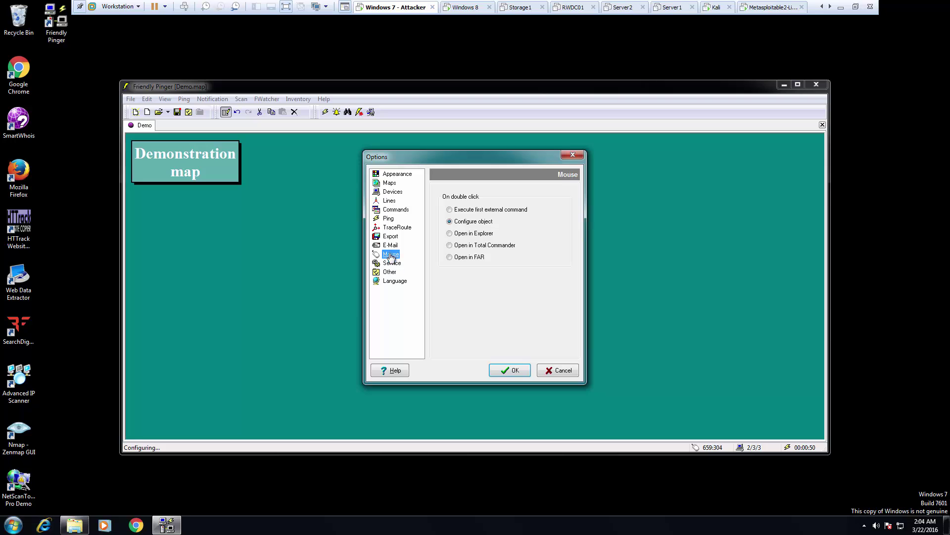
{"action": "left_click", "coordinate": [390, 265]}
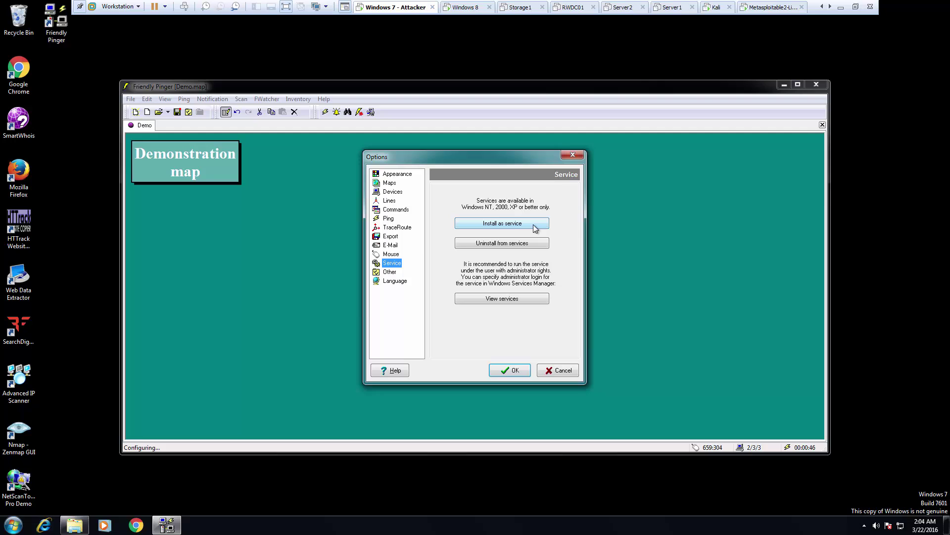
{"action": "left_click", "coordinate": [386, 254]}
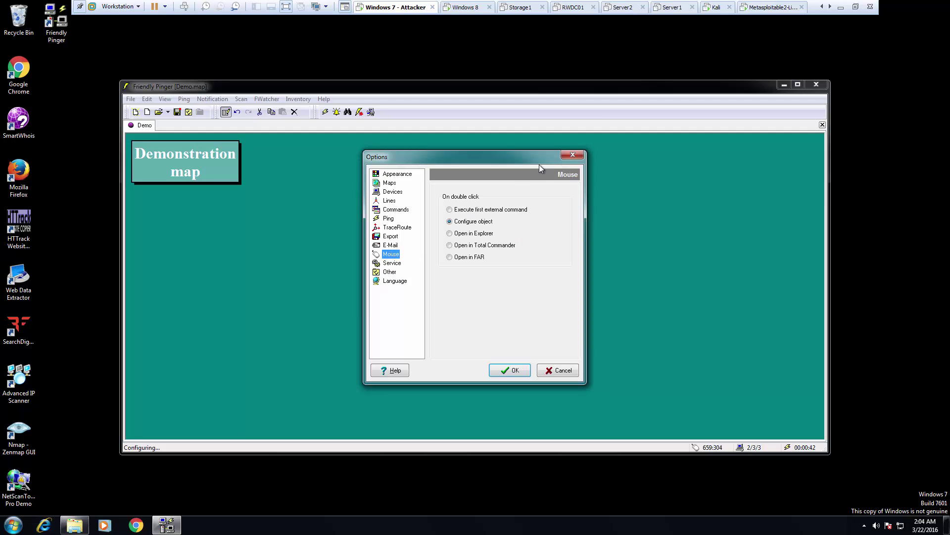
{"action": "left_click", "coordinate": [575, 155]}
Deselect, then read each host's tooltip: WIN-C4AVI1A8642 incorrect address, WIN-OPFCG0BL7A9 128 bytes in 1 ms.
{"action": "left_click", "coordinate": [508, 257]}
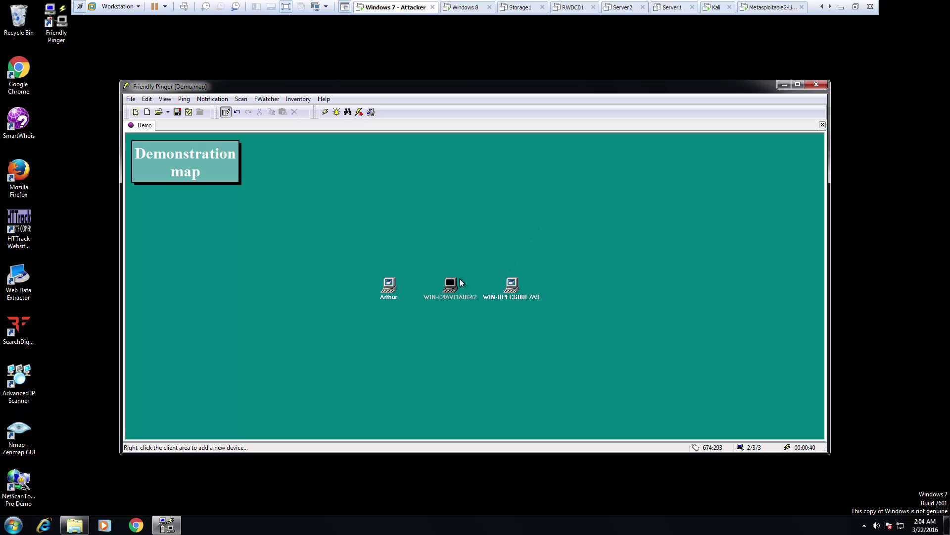
{"action": "mouse_move", "coordinate": [454, 280]}
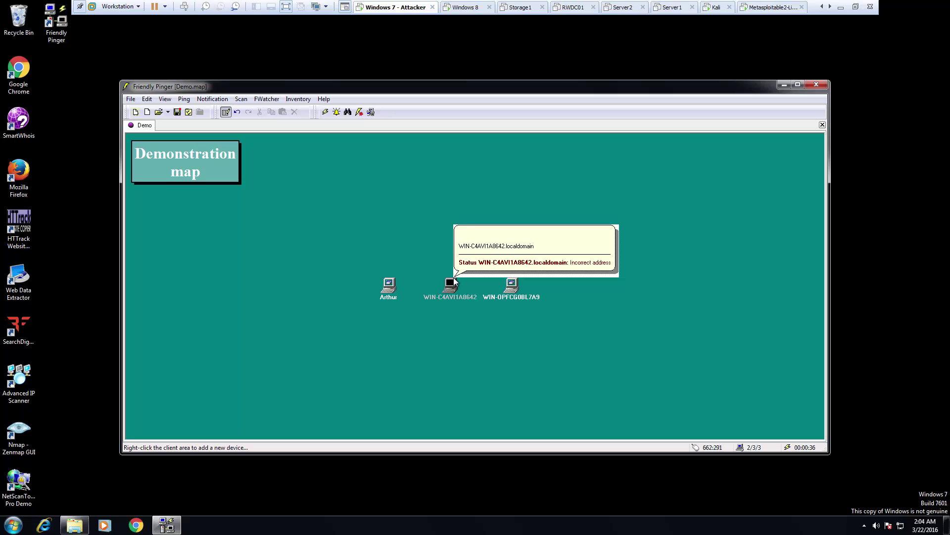
{"action": "mouse_move", "coordinate": [506, 296]}
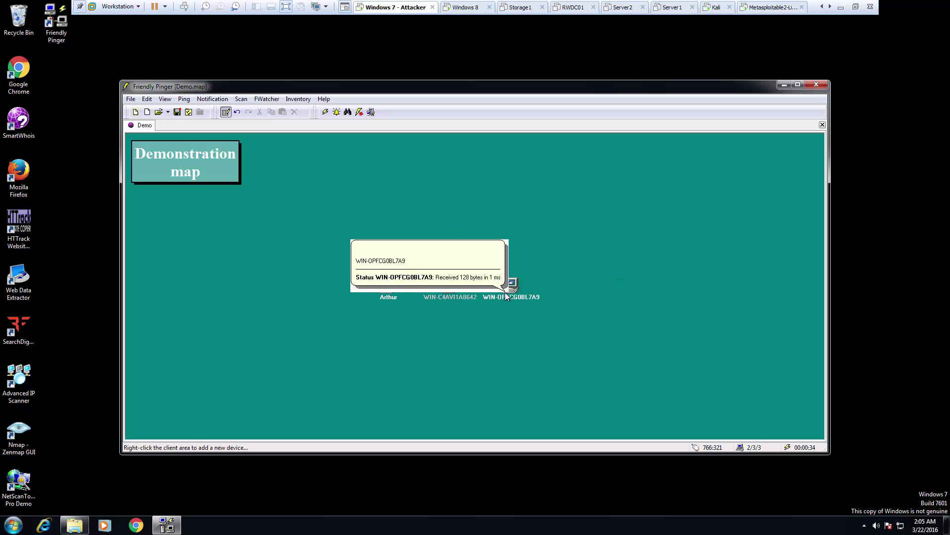
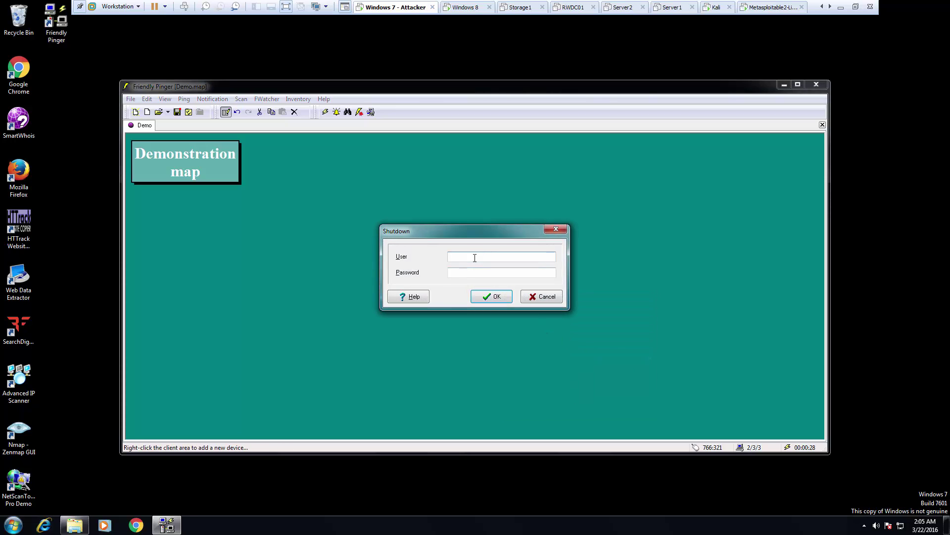
Send the remote shutdown with empty User and Password, then dismiss the file-not-found error.
{"action": "left_click", "coordinate": [480, 293]}
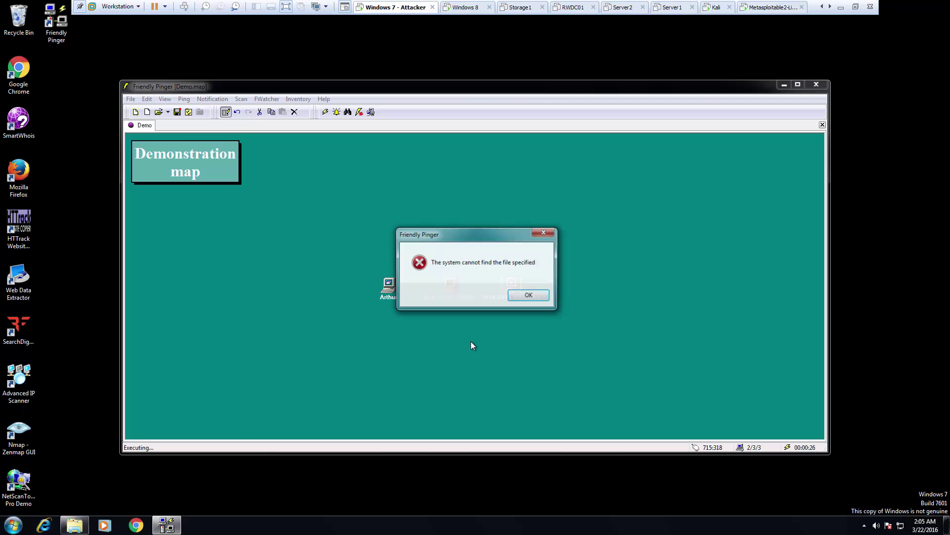
{"action": "left_click", "coordinate": [526, 296]}
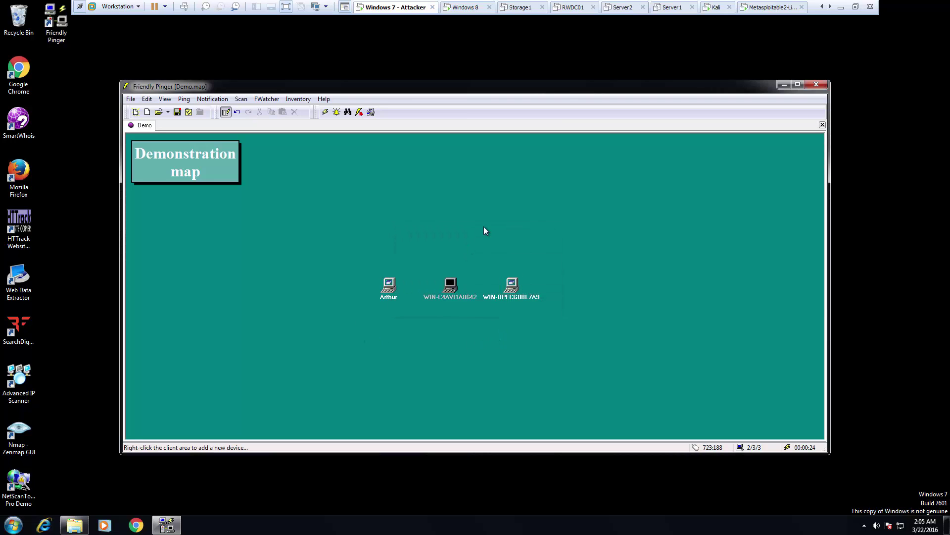